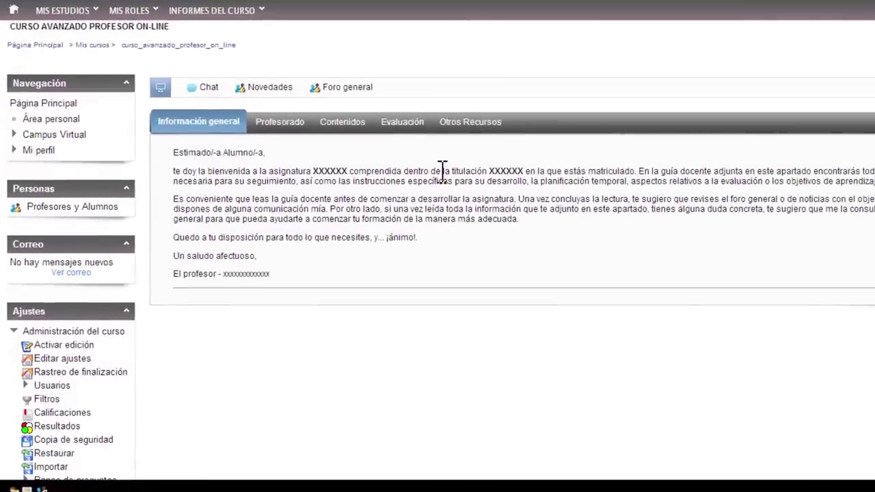
Open the course's question bank and select the category Tema 1.
click(229, 234)
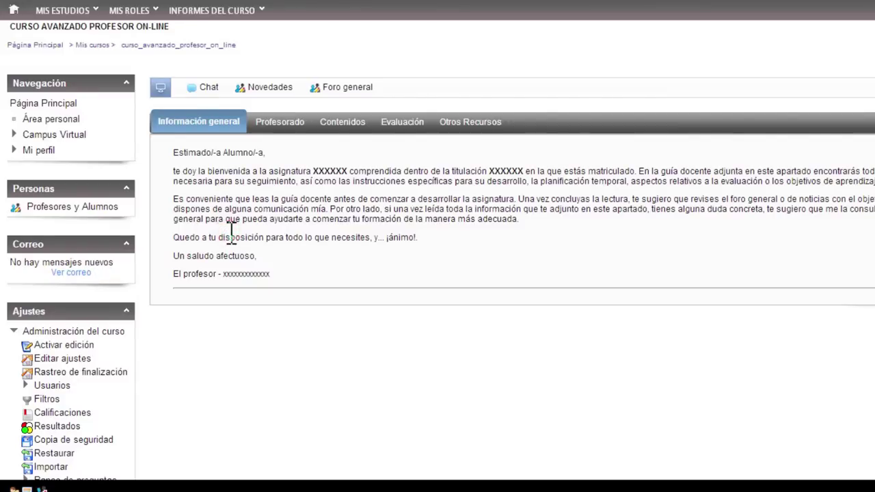
scroll(227, 232, down, 2)
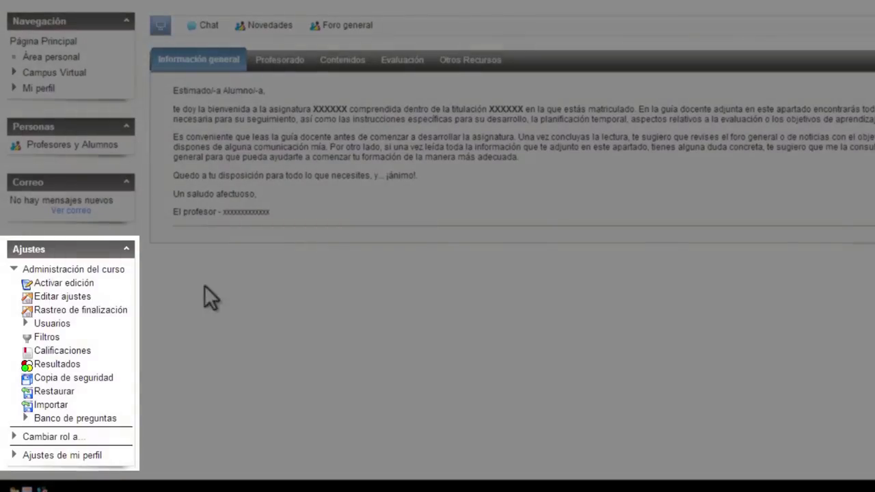
click(107, 417)
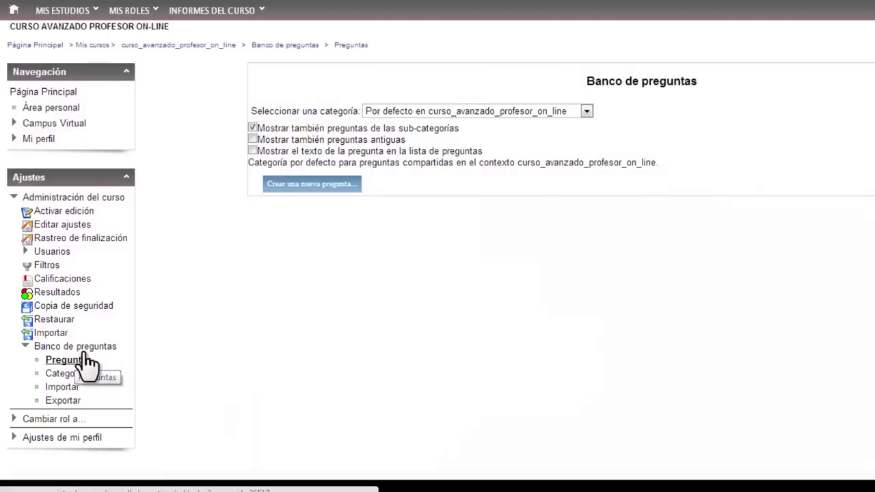
click(457, 110)
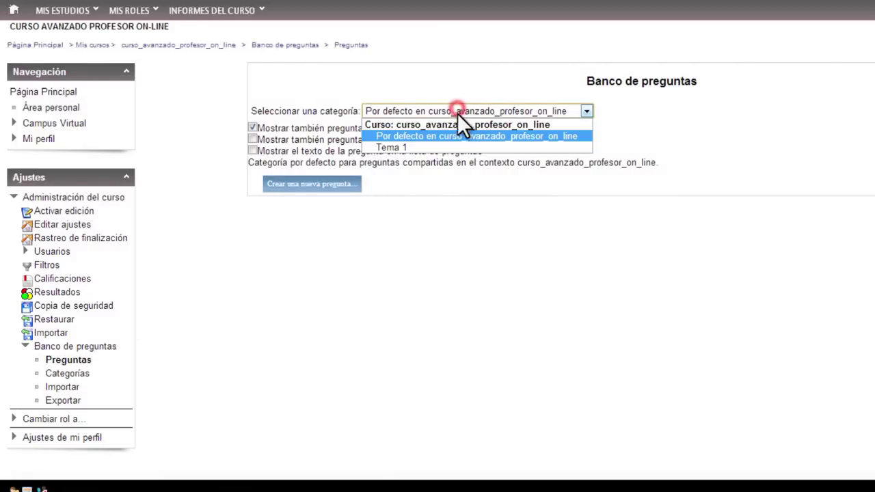
click(446, 147)
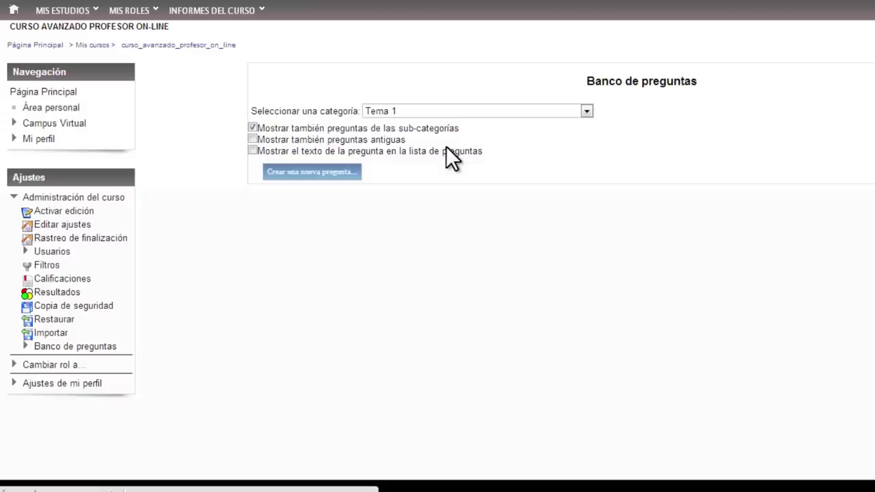
Start a new question of the type Ensayo in the Tema 1 category.
click(326, 179)
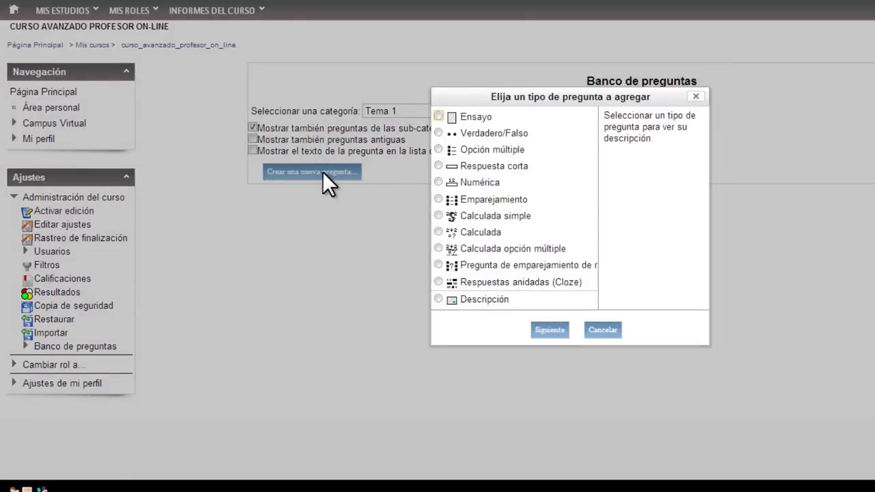
click(478, 115)
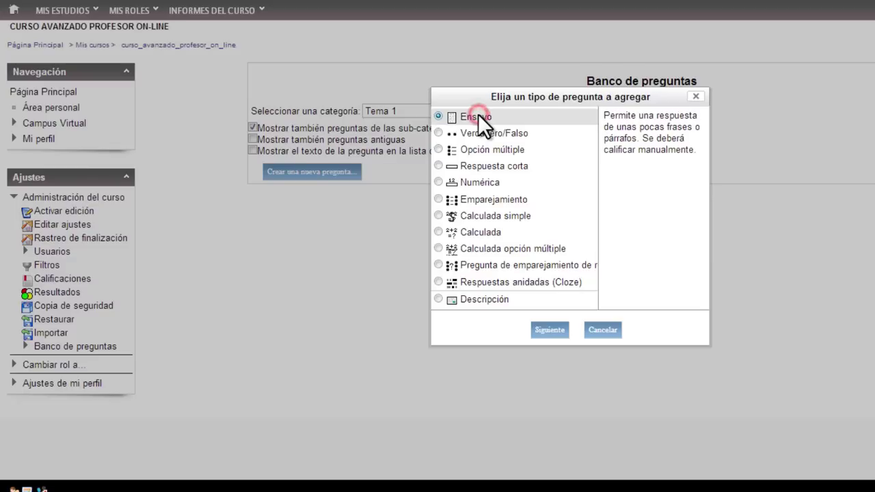
click(549, 332)
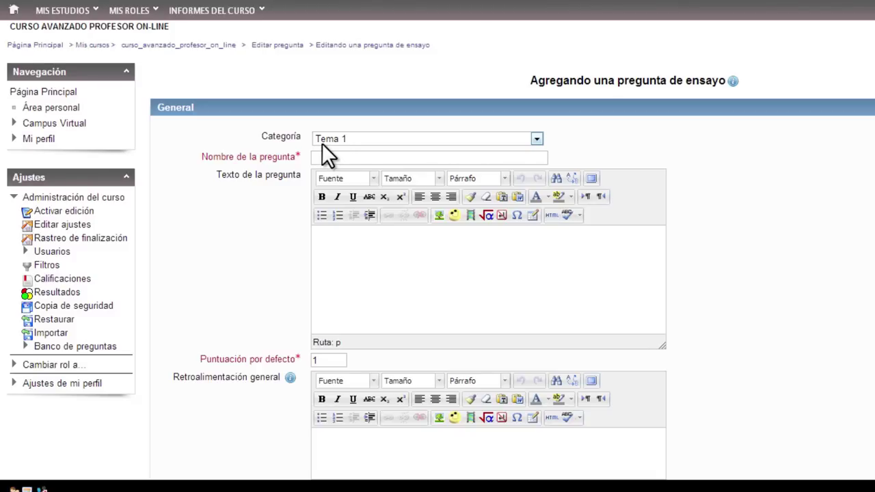
Name the question "Pregunta 1" and enter the question text "Enumera y explica las ventajas de una plataforma on line como Moodle.".
click(347, 157)
text(Pregunta 1)
click(394, 268)
text(Enumera y explica)
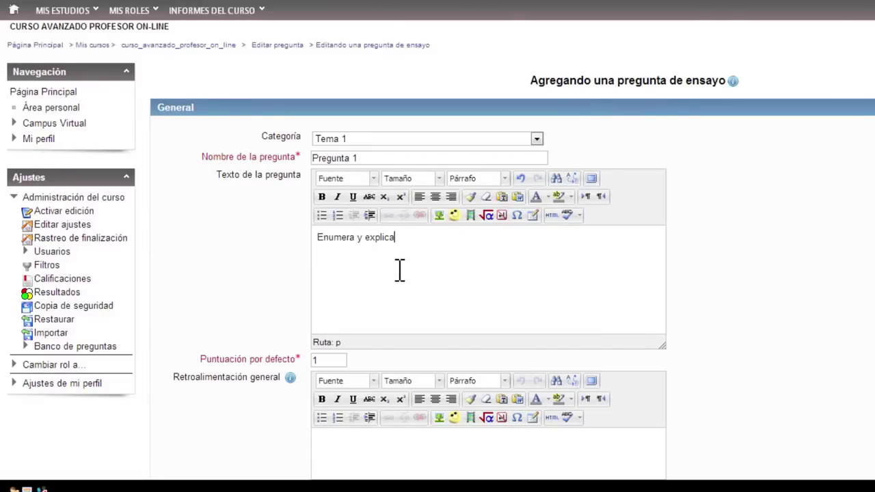
text( las ventajas de una plataforma on line como Moodle.)
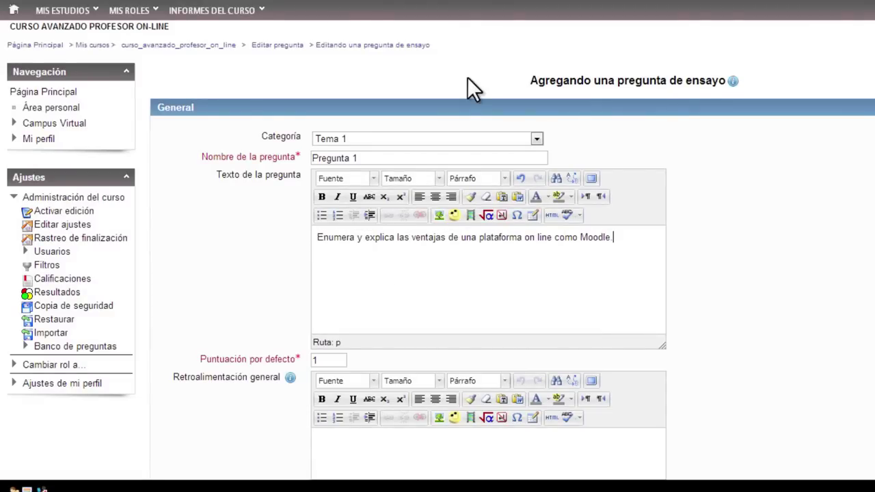
Enter "Como ventajas podías decir: facilita la docencia on line, el aprendizaje del alumno, etc." as the question's general feedback.
scroll(475, 230, down, 2)
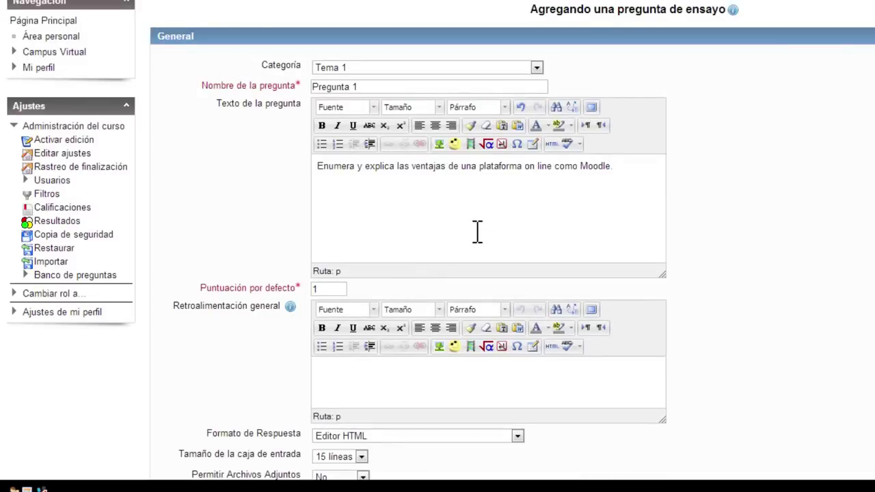
click(337, 289)
scroll(339, 293, down, 1)
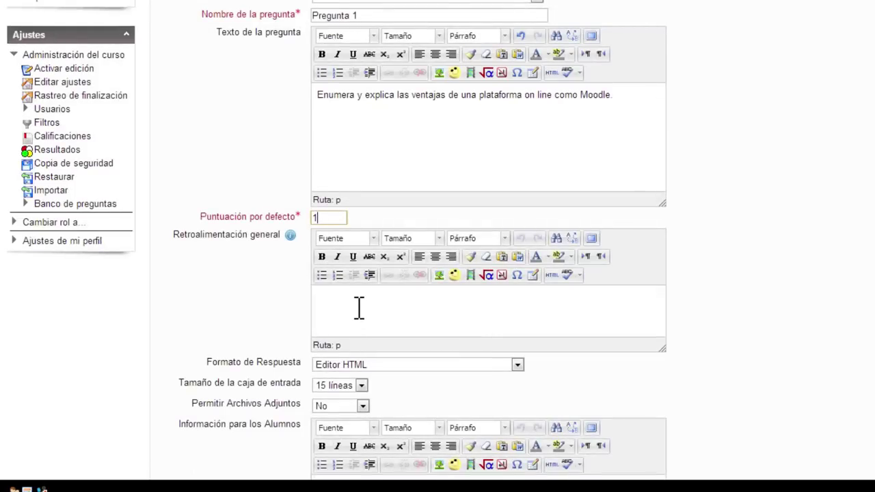
click(359, 308)
click(358, 305)
text(Como ventajas podías decir: )
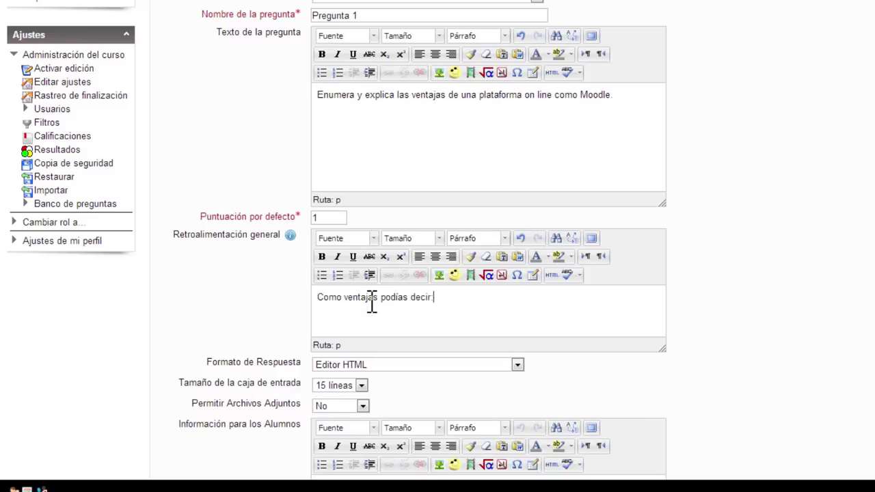
text(facilita la docencia on l)
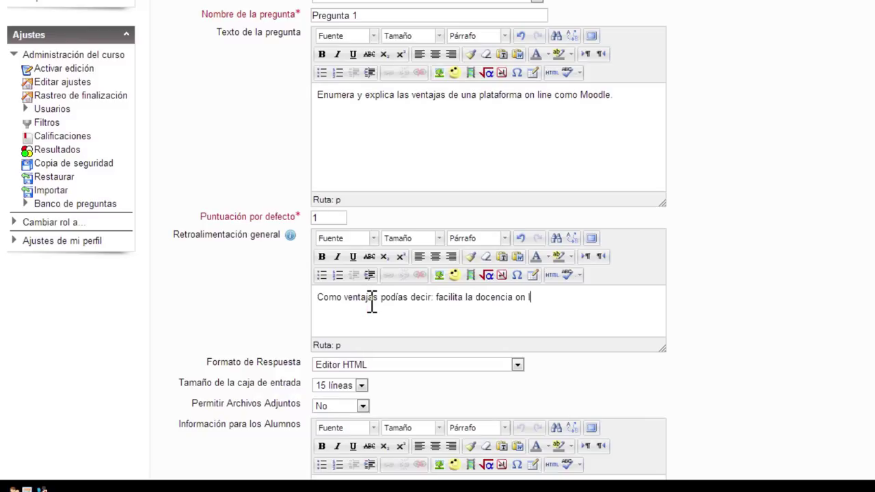
text(ine, el aprendizaje del al)
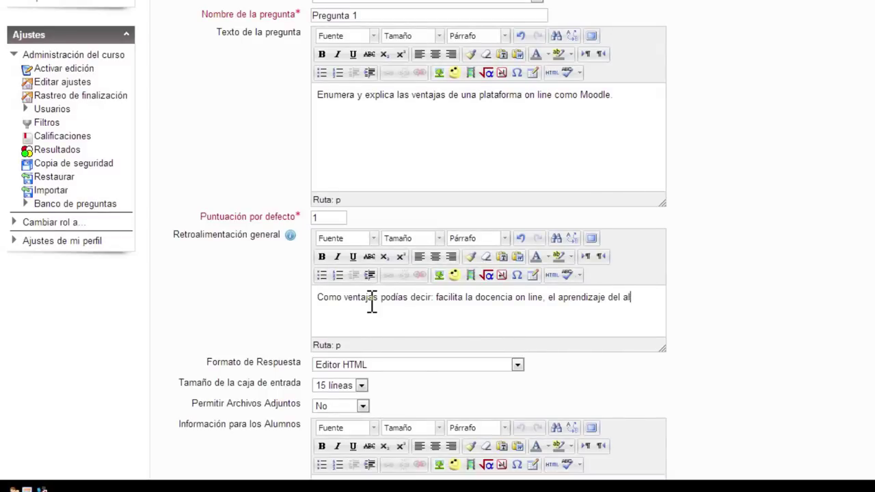
text(umno, etc.)
Examine the choices available for the response format, the input box size and the allowed attachments.
scroll(420, 268, down, 2)
scroll(420, 270, down, 2)
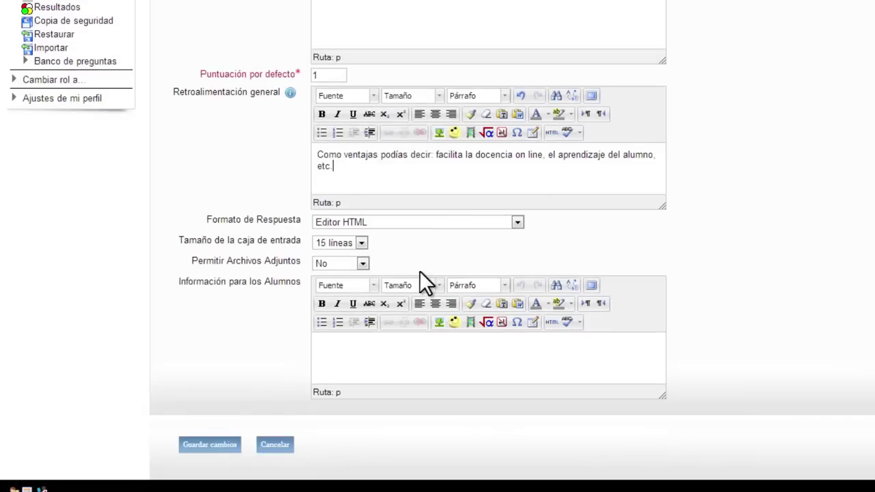
click(479, 221)
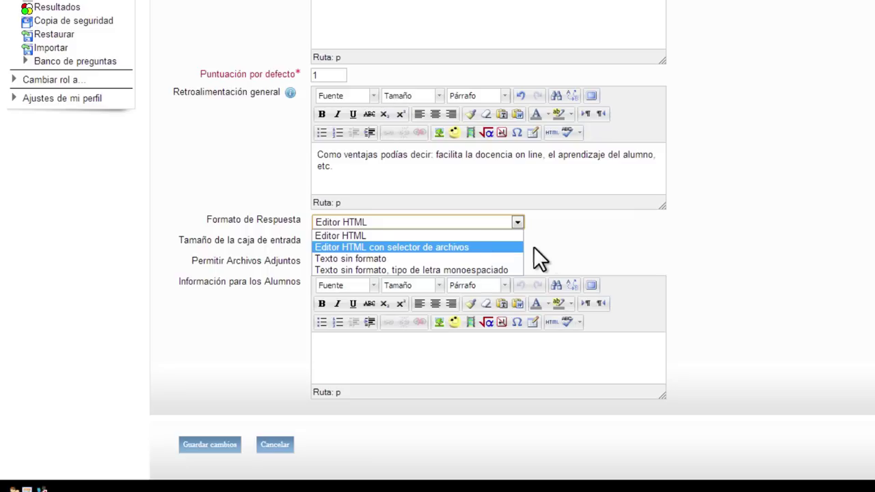
click(550, 247)
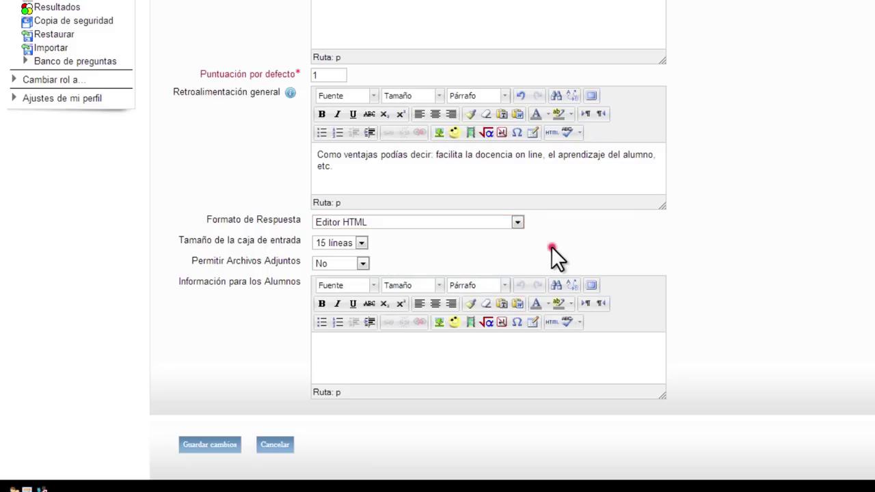
click(361, 244)
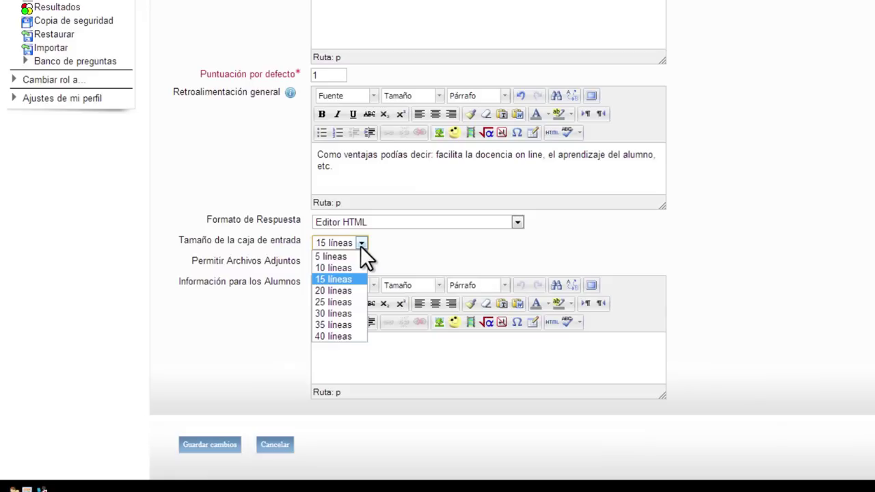
click(390, 246)
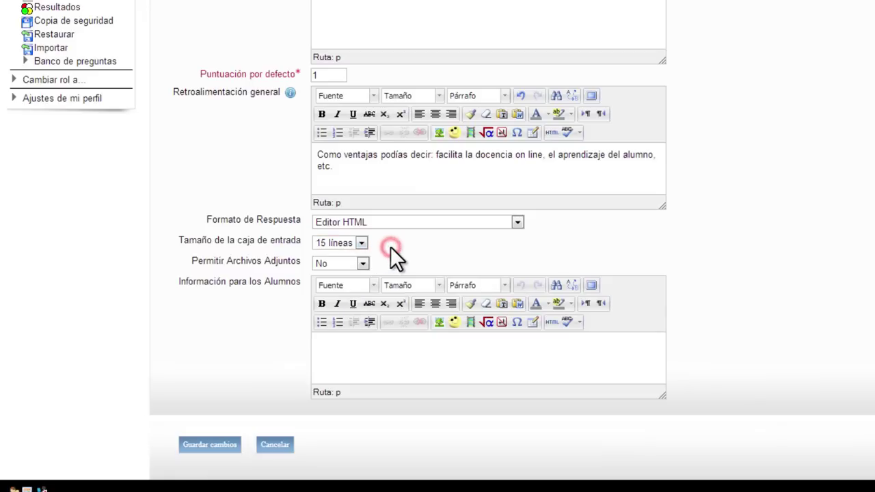
scroll(390, 247, down, 1)
click(361, 250)
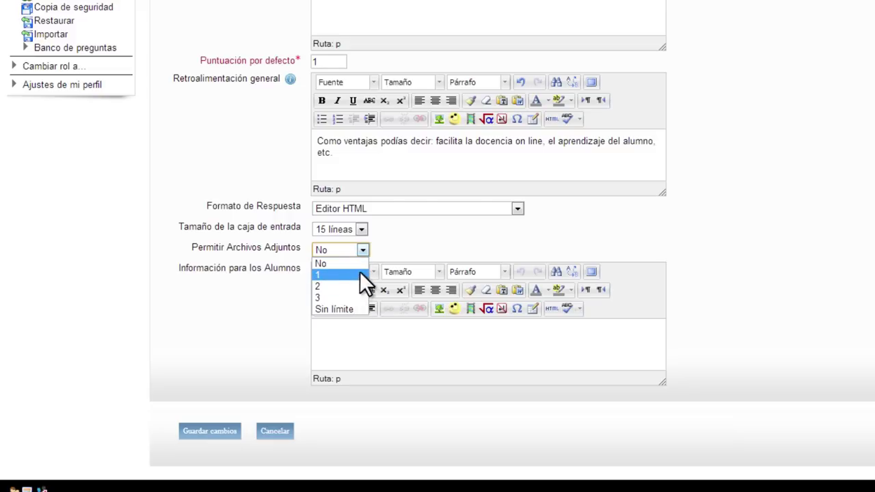
click(423, 234)
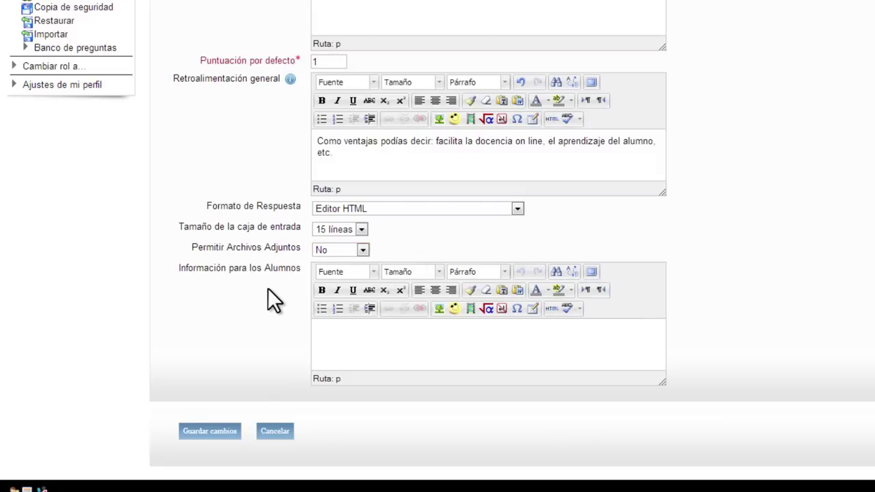
Save the essay question to the question bank with the information for students left empty.
click(408, 328)
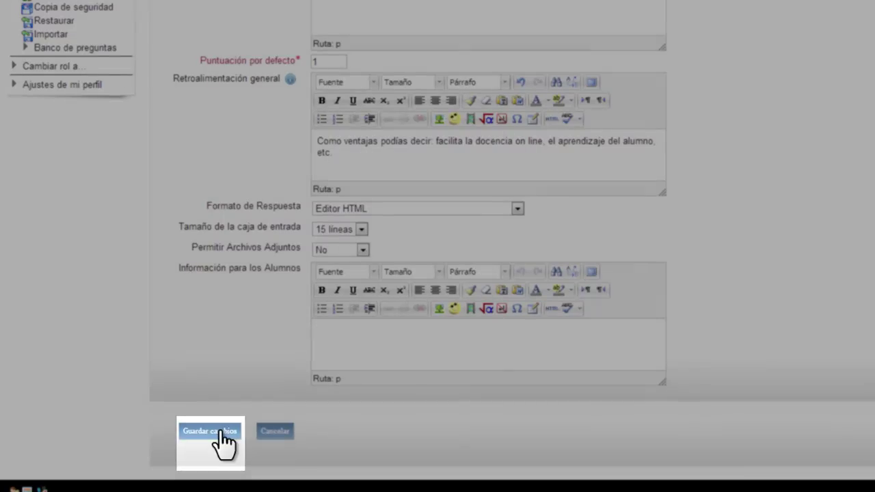
click(220, 431)
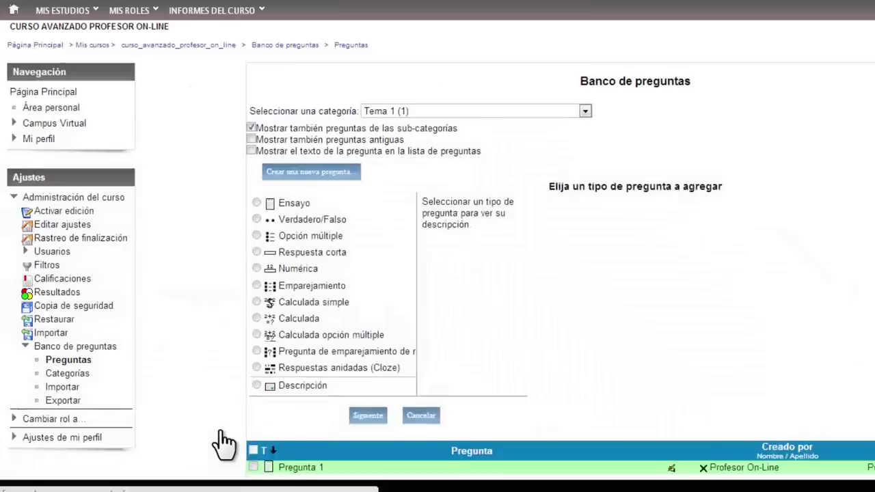